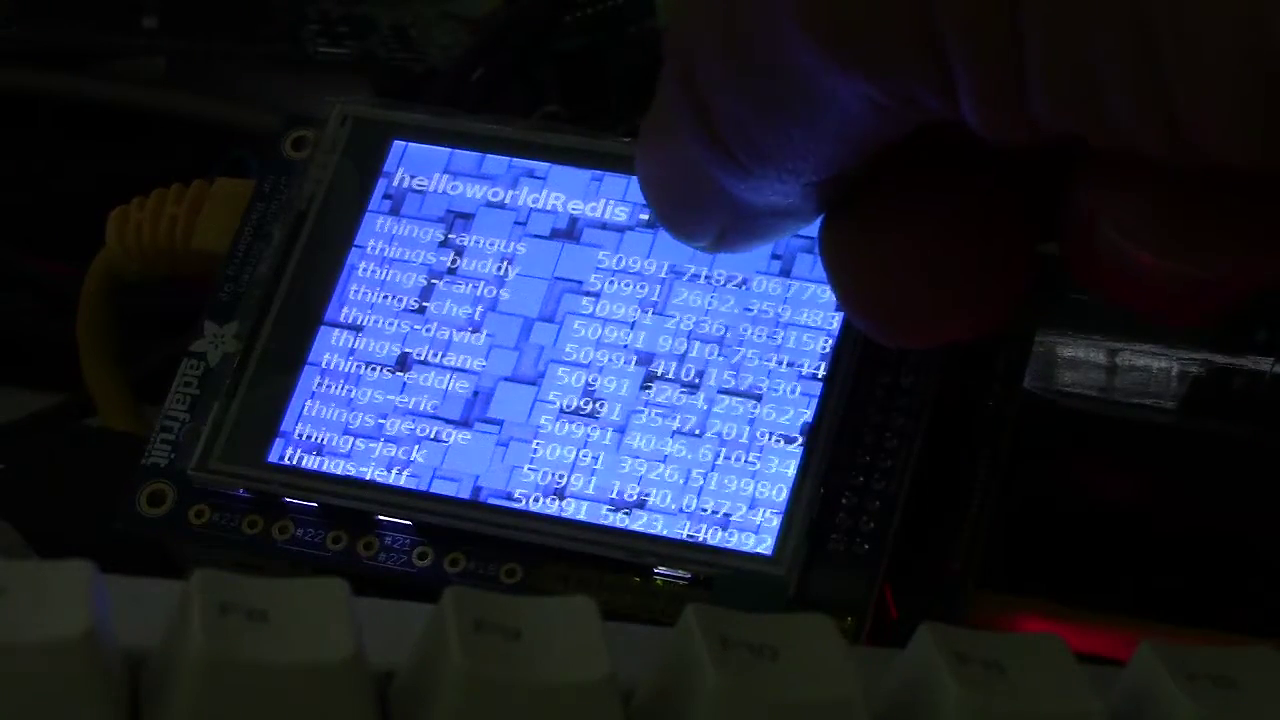
Leave the Redis page for YouTube and start the egg-tray video playing
click(710, 232)
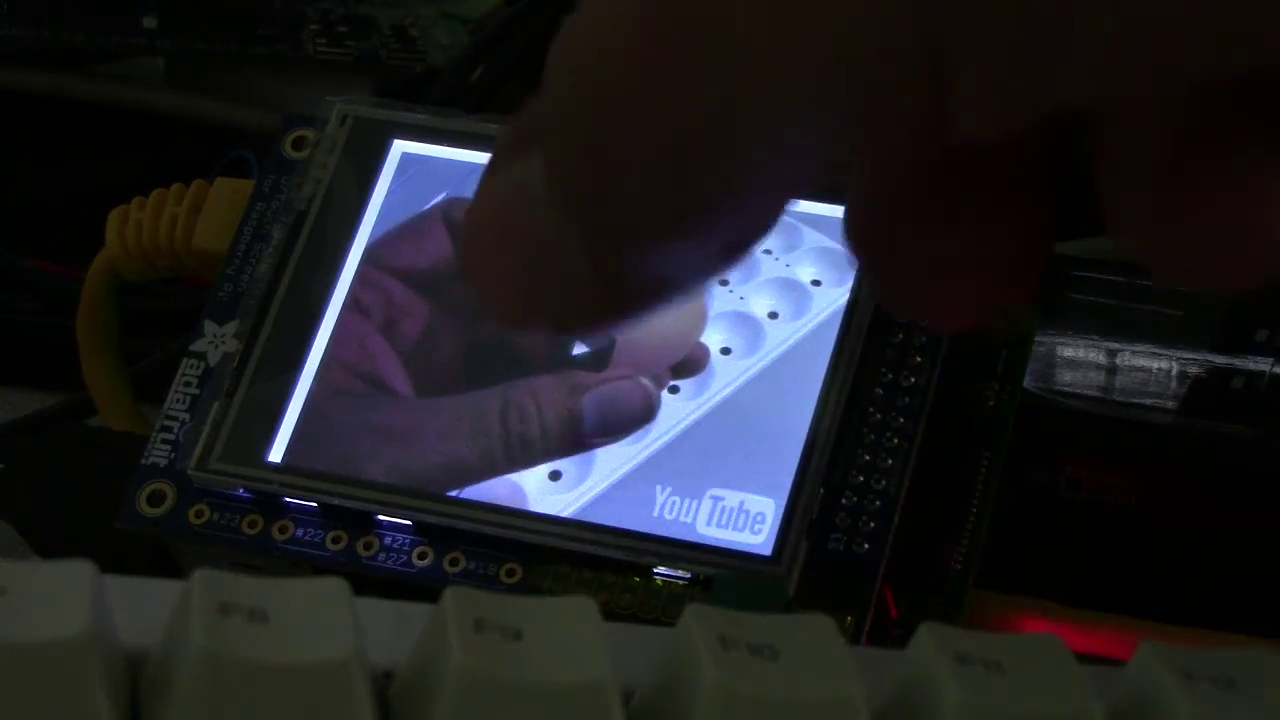
click(577, 383)
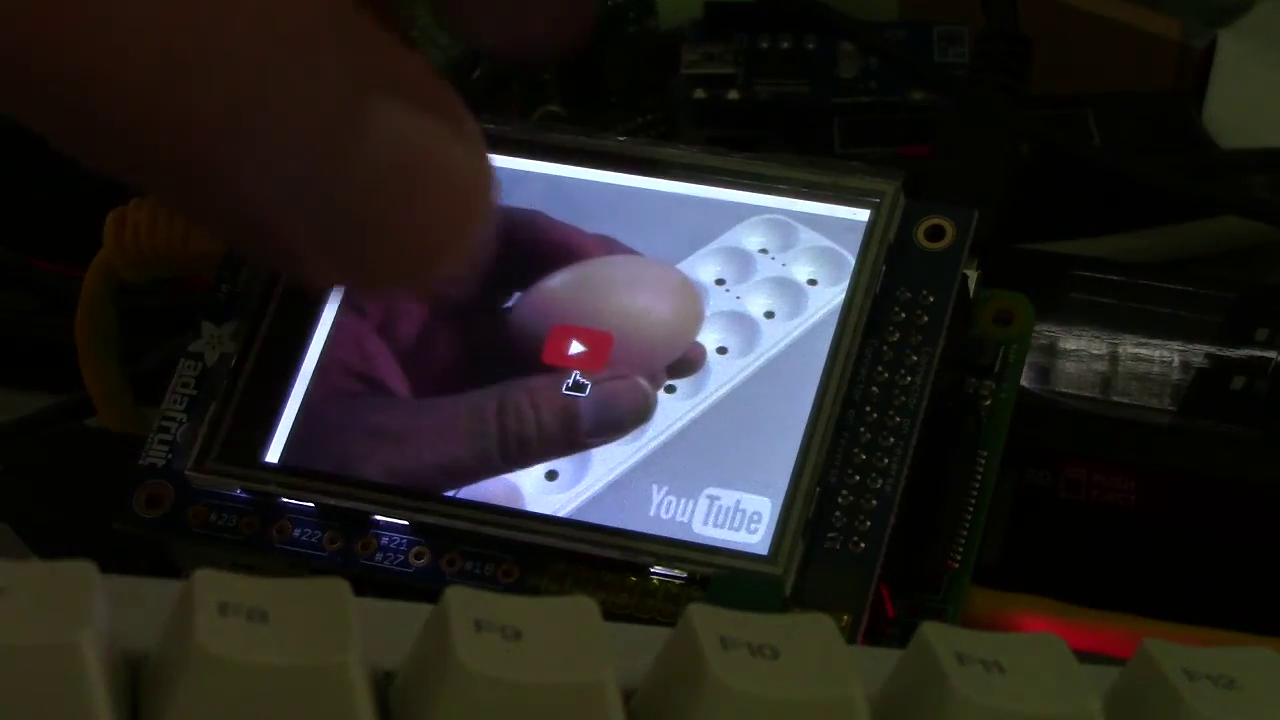
click(588, 390)
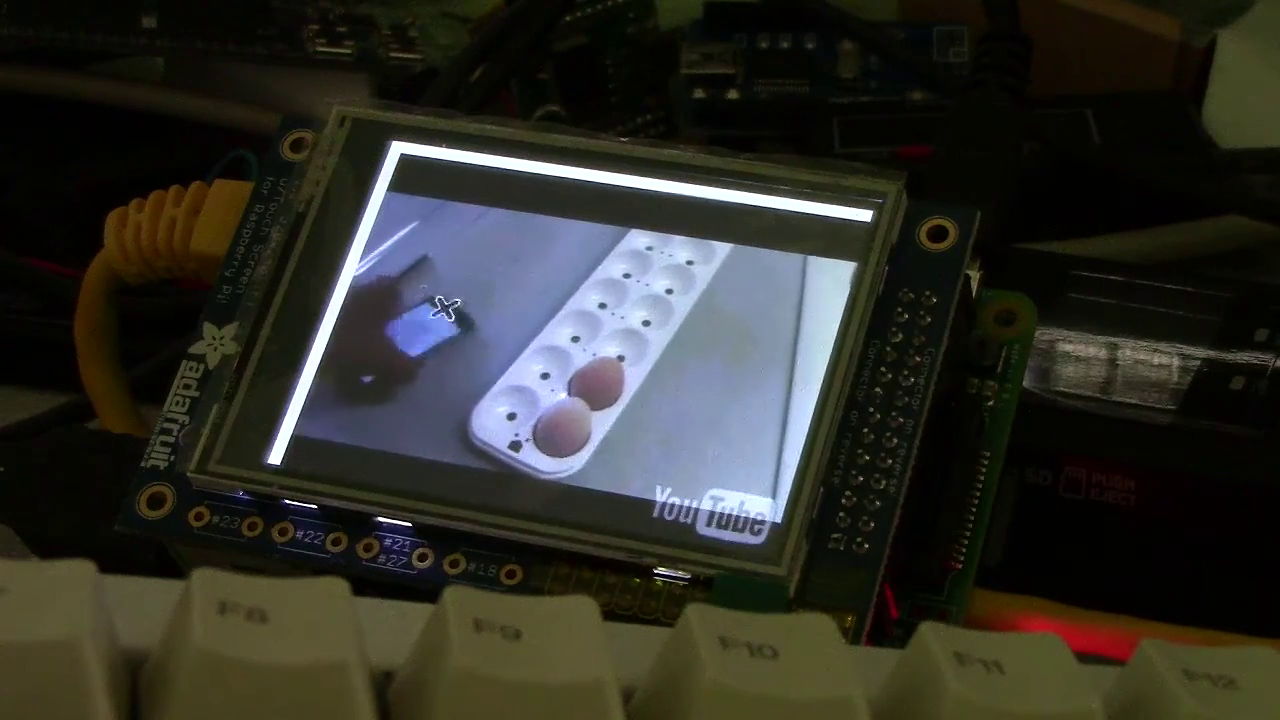
Use the video's right-click menu to go Back to the Redis things page
right_click(369, 230)
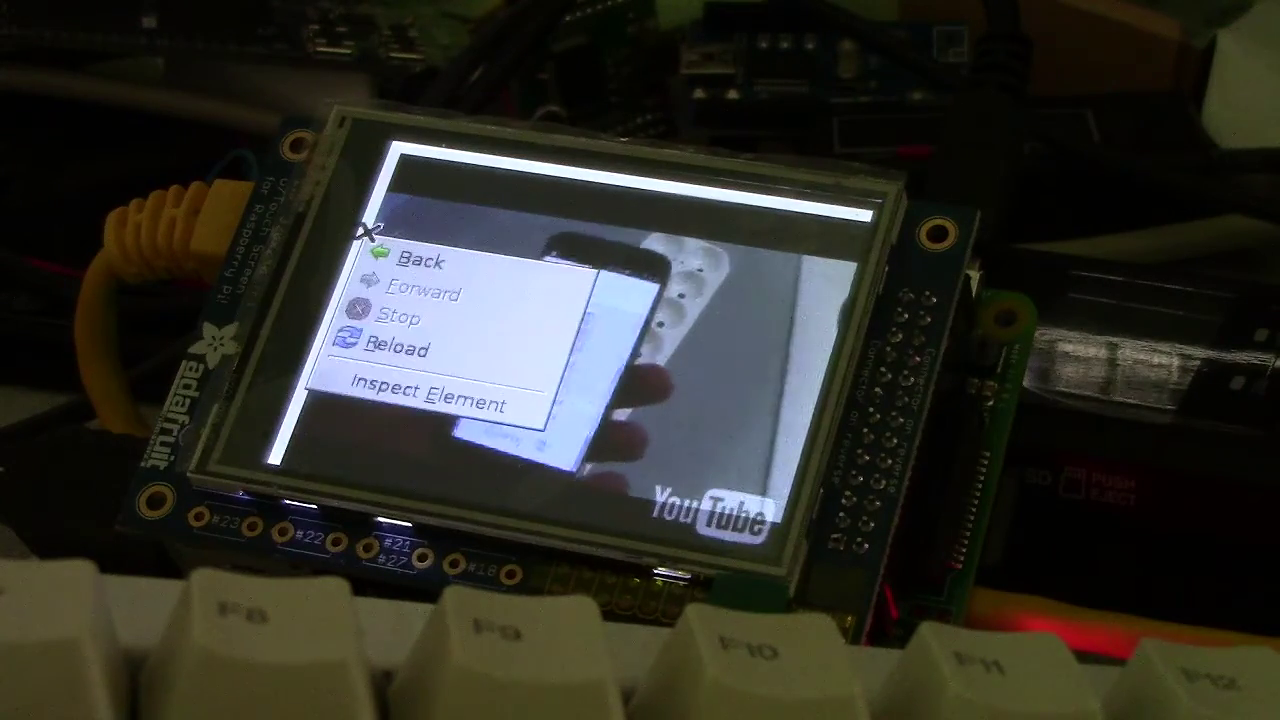
click(381, 249)
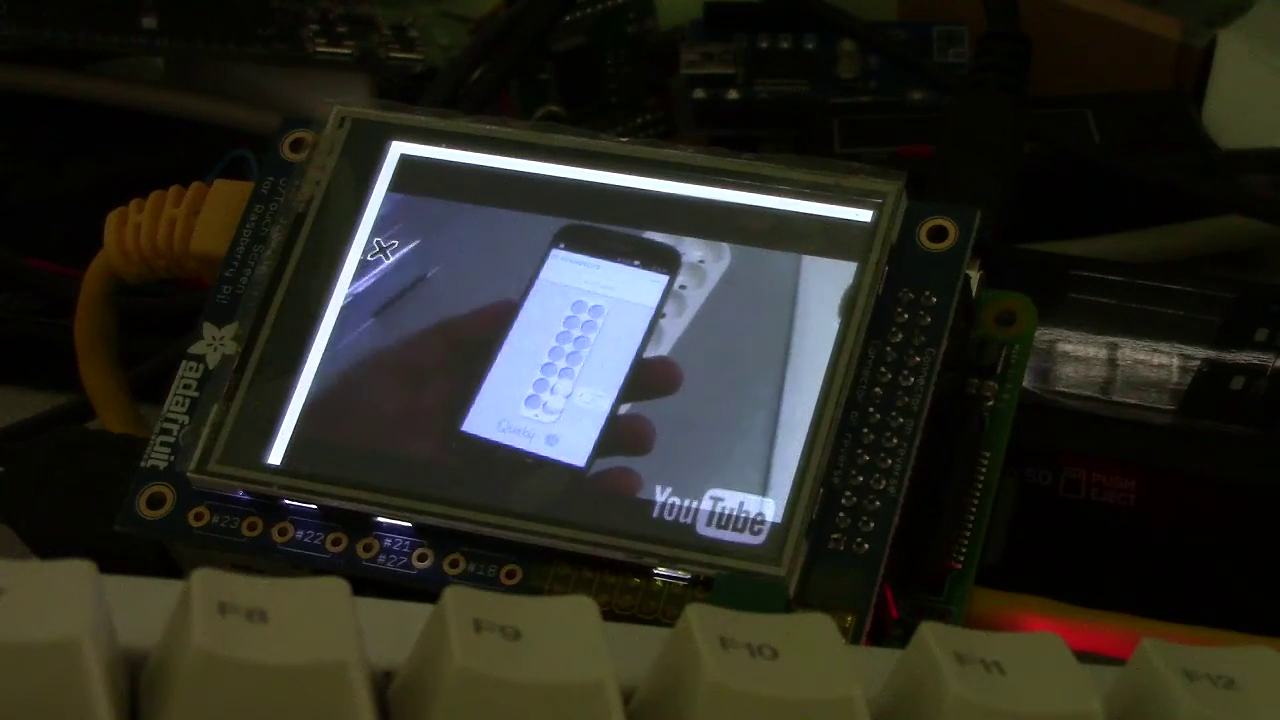